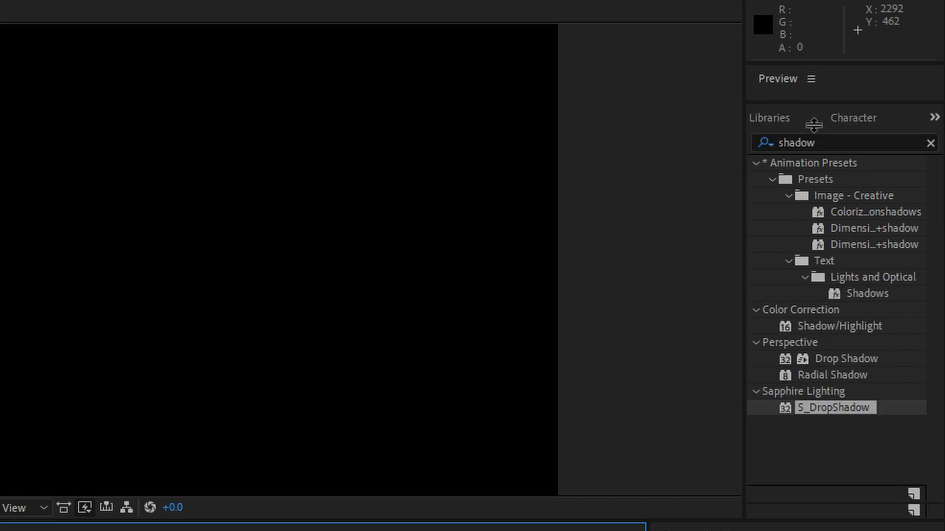
Step: Set the Preview panel's playback frame rate to 15 fps
drag(876, 112, 876, 240)
click(804, 175)
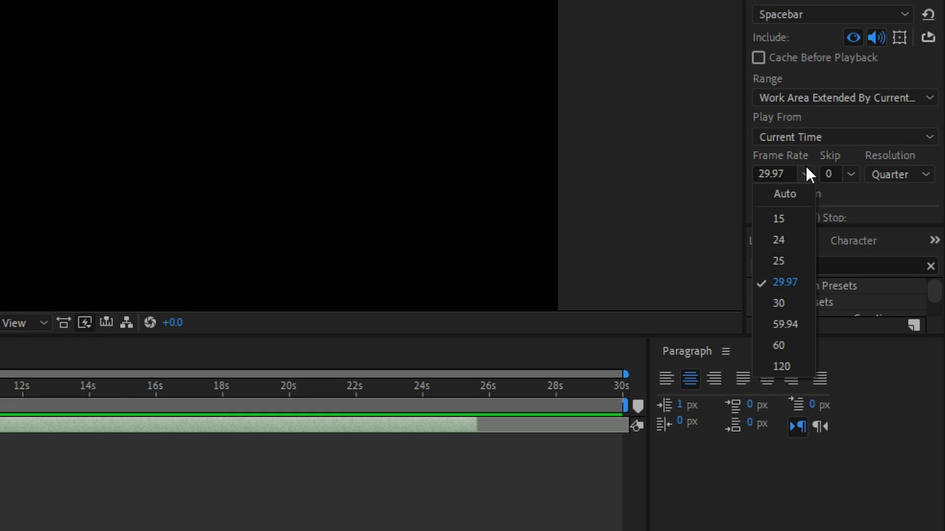
click(790, 216)
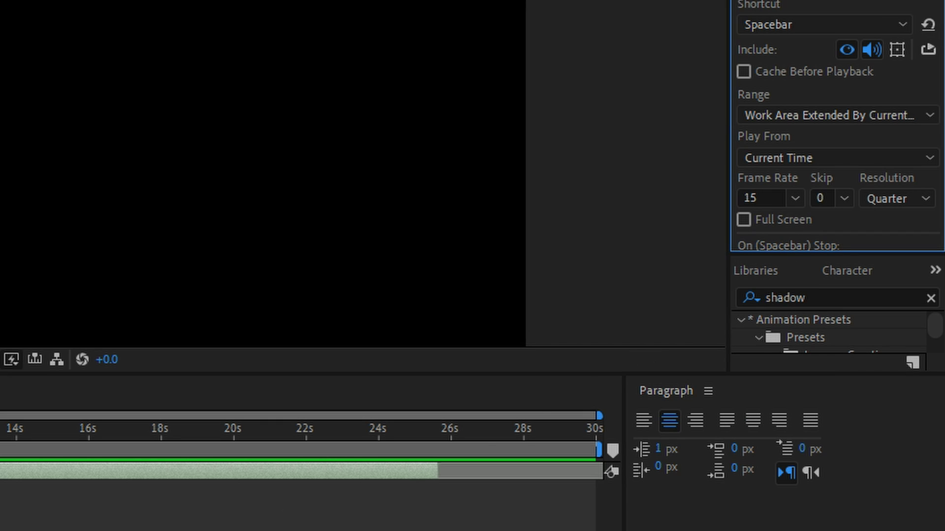
Step: Play the song preview from near the start and place a layer marker on each beat
key(space)
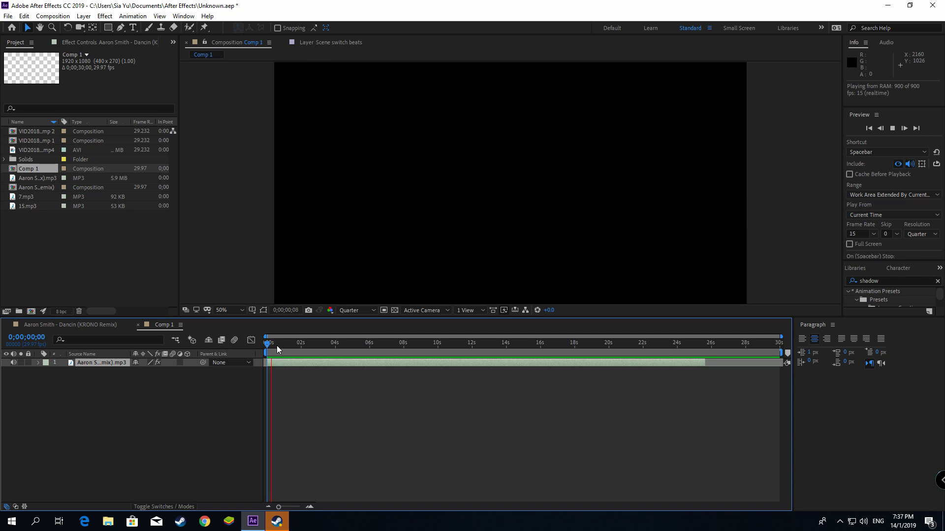
key(space)
mouse_move(279, 349)
mouse_down()
mouse_move(230, 353)
mouse_move(249, 357)
mouse_up()
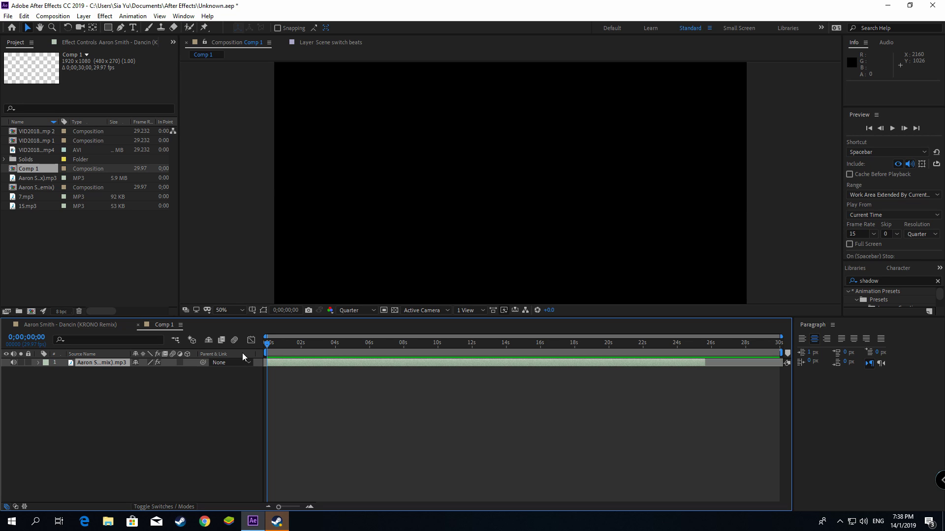
key(space)
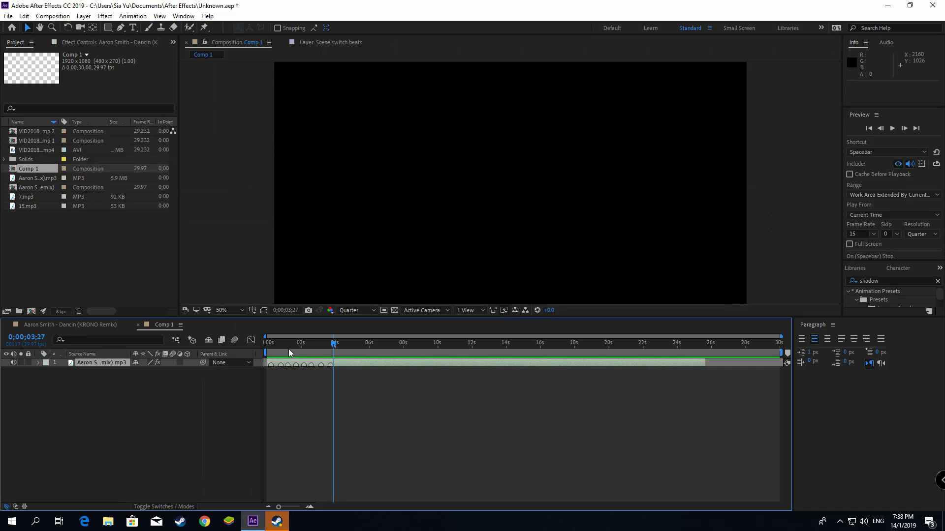
key(space)
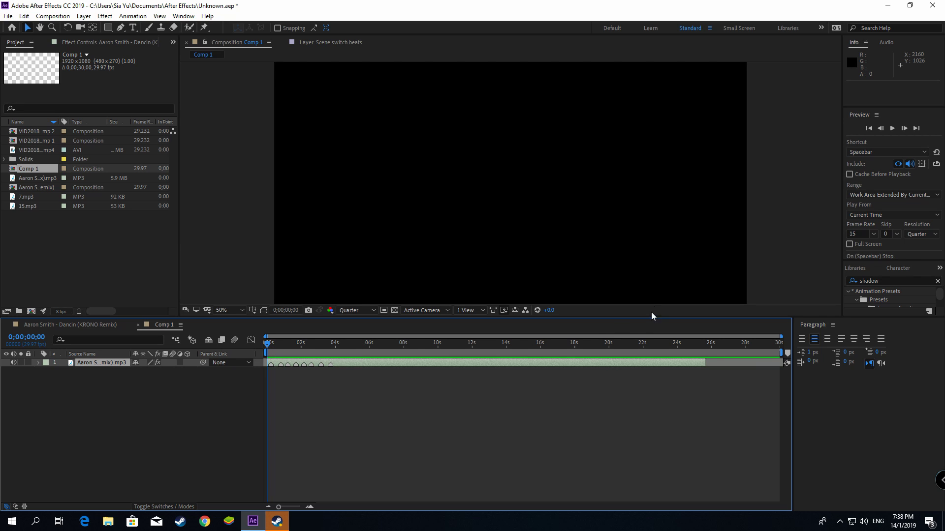
Step: Set the preview frame rate back to 29.97 fps and play a preview
click(872, 235)
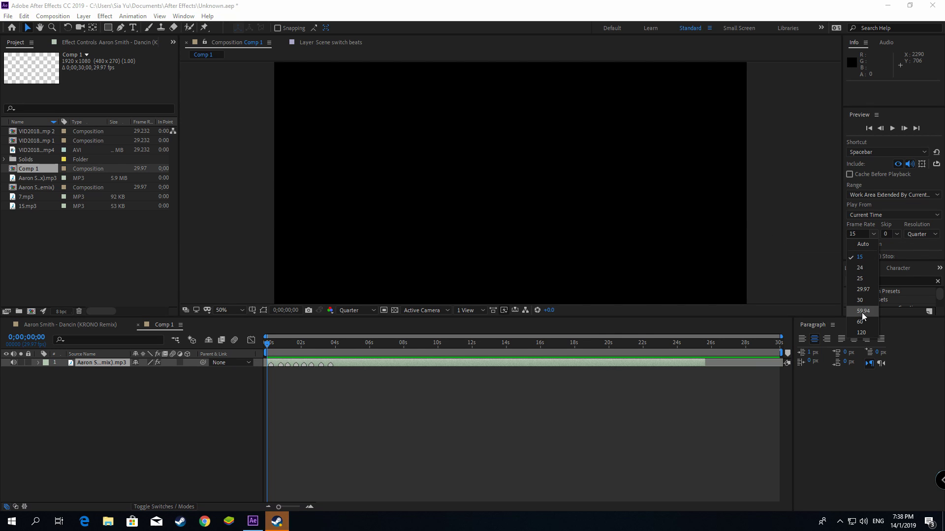
key(space)
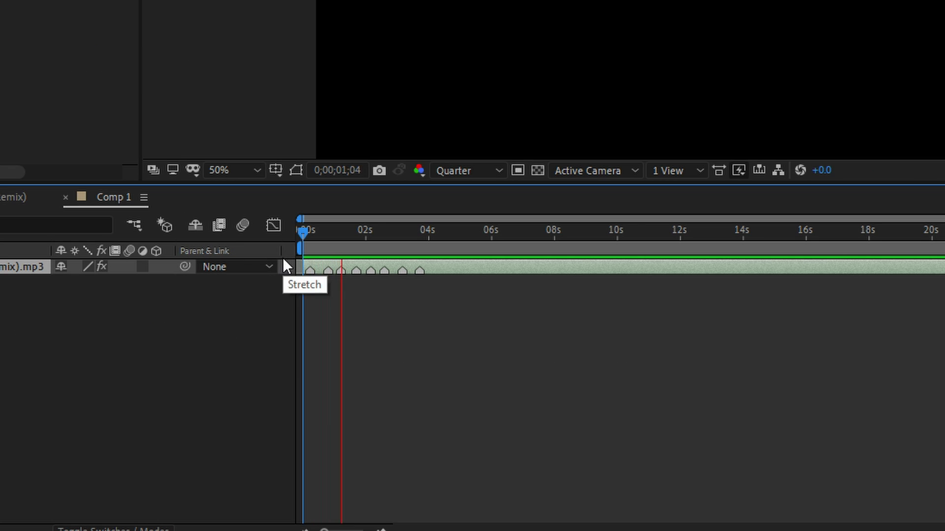
key(space)
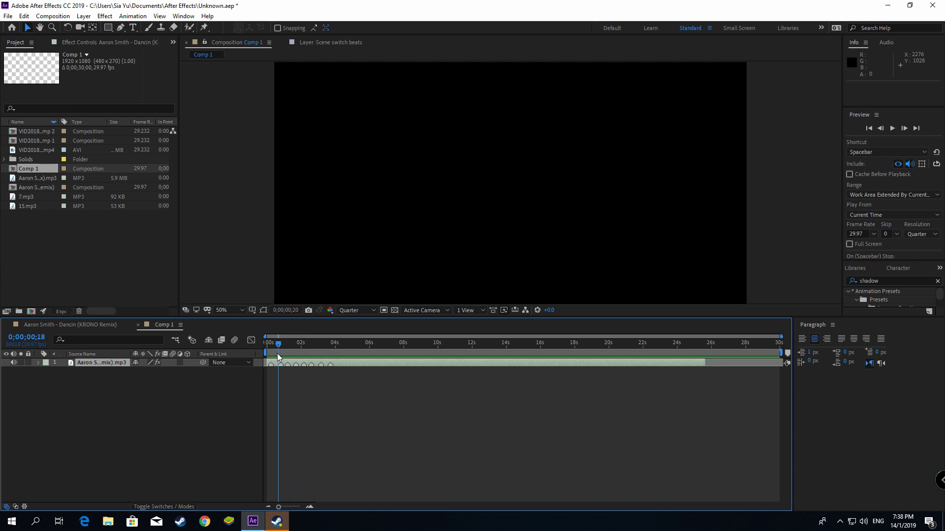
Step: Jump to the first beat marker and view its options without changing anything
click(269, 343)
right_click(330, 366)
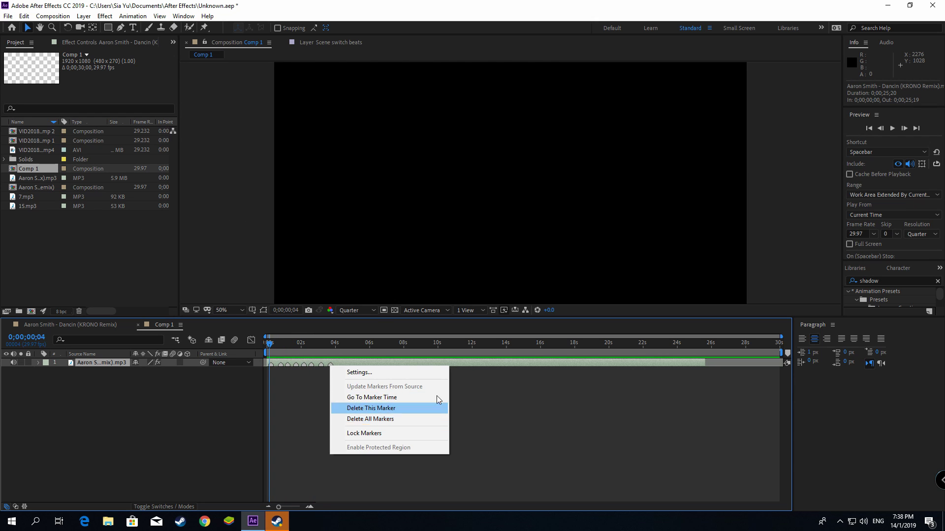
click(566, 439)
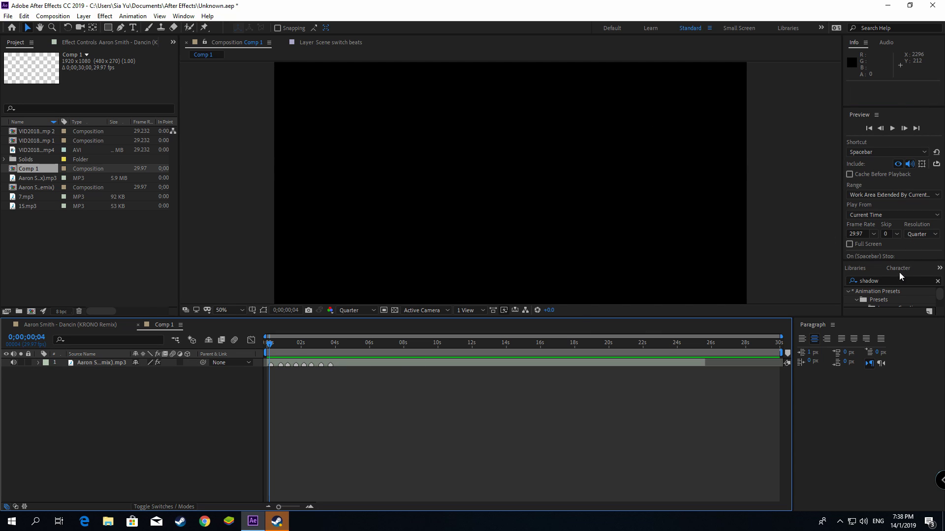
Step: Apply a second Bass & Treble from a 'bass' search and set its Bass to 100
double_click(894, 280)
text(ba)
text(ss)
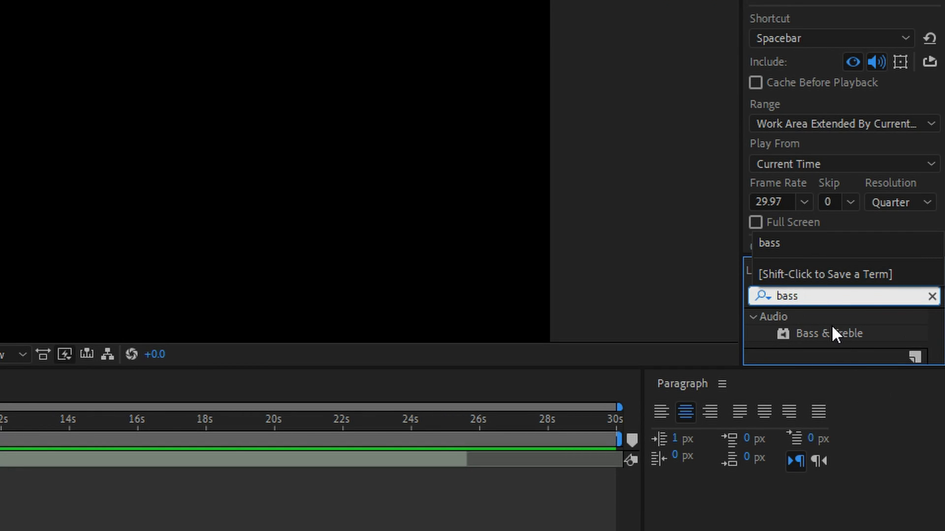
drag(833, 334, 206, 442)
click(103, 96)
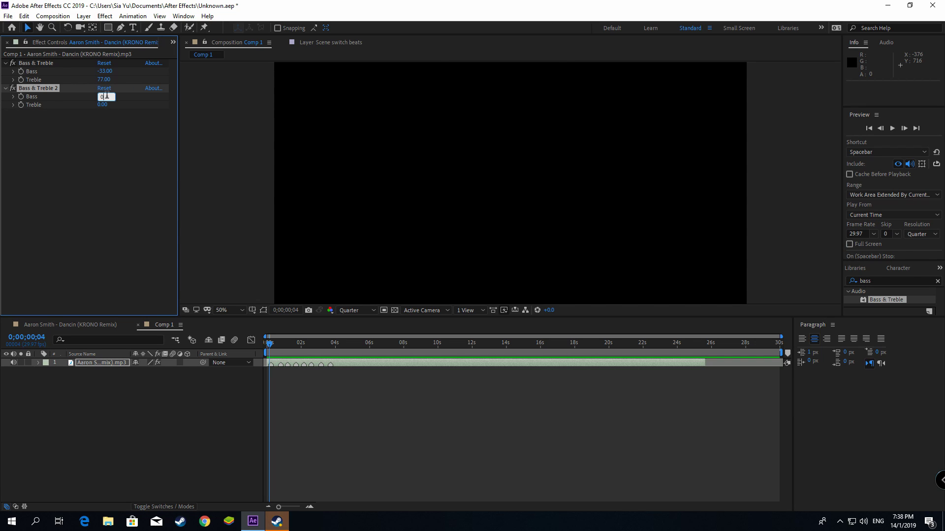
text(100)
key(Return)
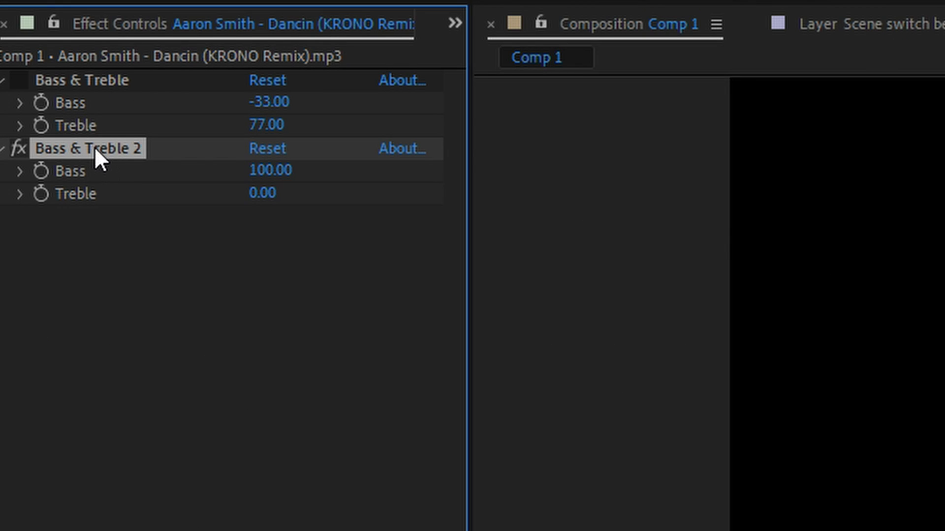
Step: Duplicate Bass & Treble 2 twice for four Bass & Treble effects, then stop the preview
key(ctrl+d)
key(ctrl+d)
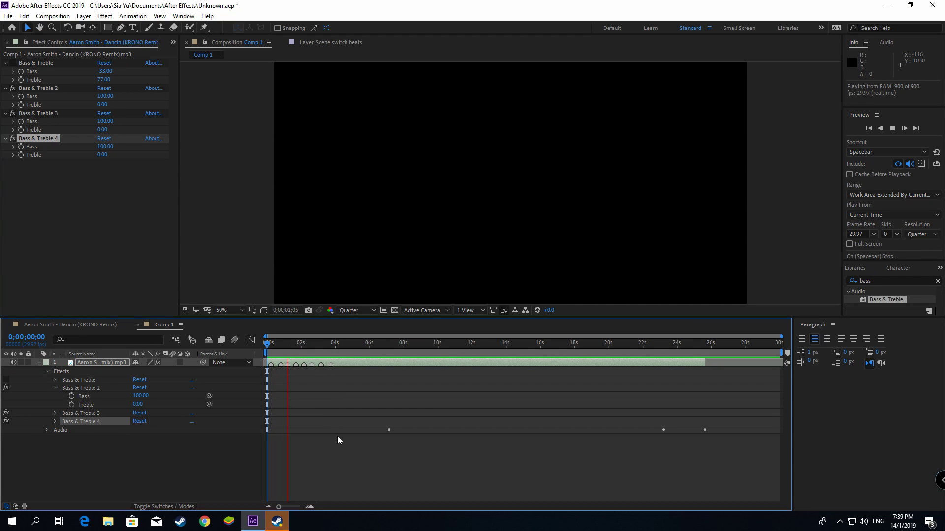
key(space)
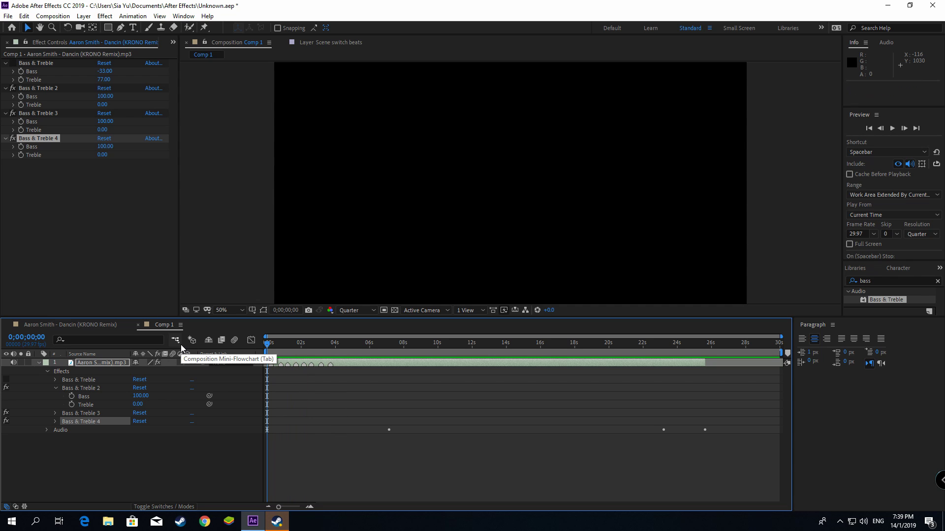